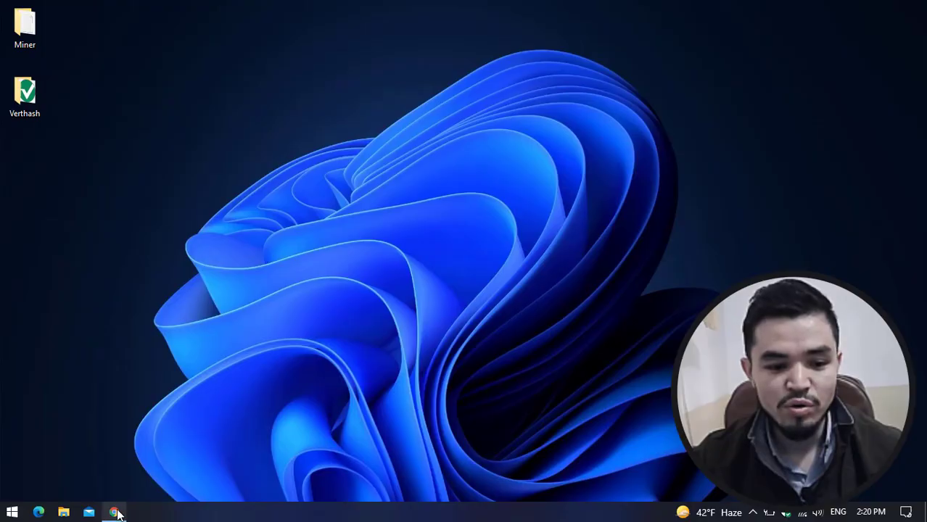
# - Look over the IntoCrypto YouTube channel in Chrome, then switch to the unMineable coins tab
pyautogui.click(114, 512)
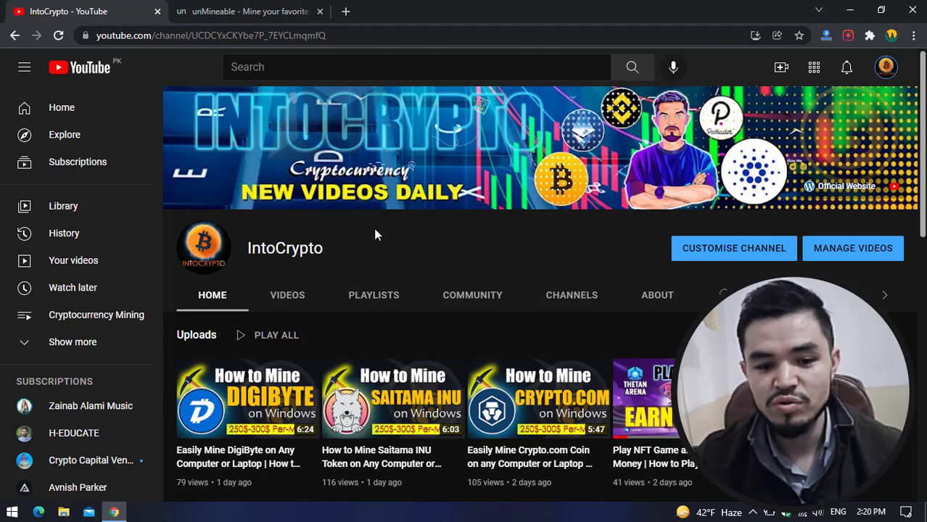
pyautogui.scroll(-5, 375, 231)
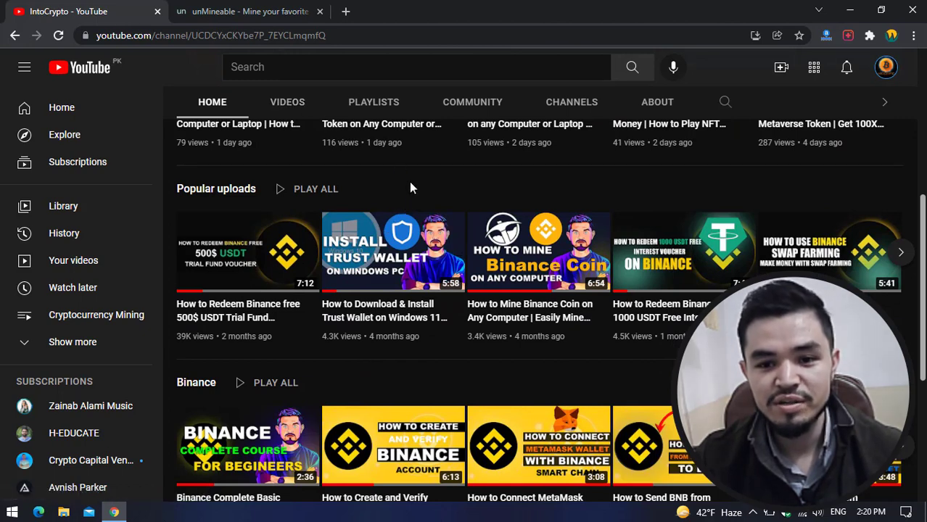
pyautogui.scroll(1, 410, 188)
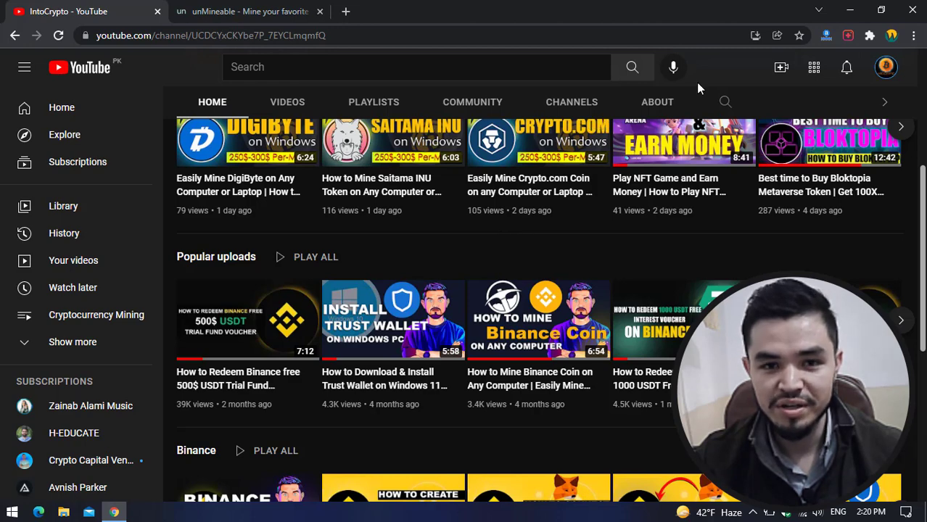
pyautogui.click(253, 16)
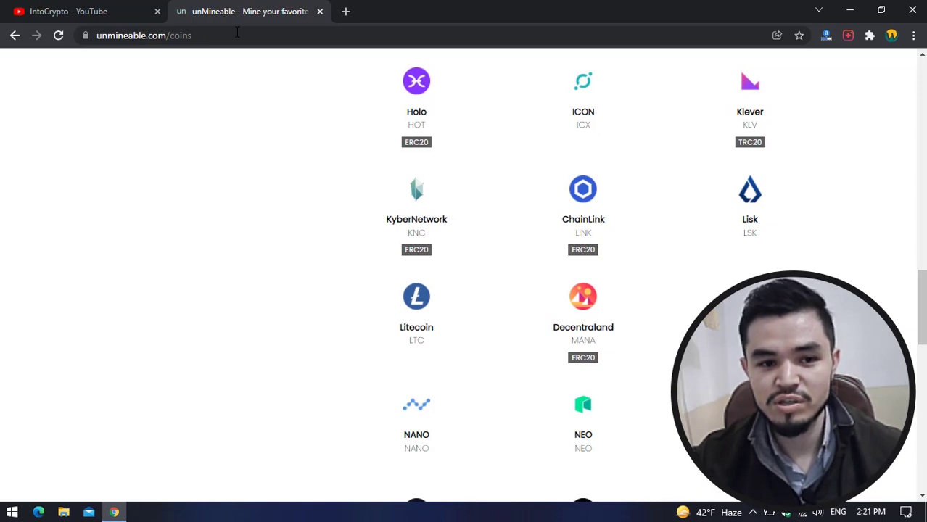
# - Scroll the unMineable coin list down to Litecoin (LTC)
pyautogui.scroll(-1, 410, 221)
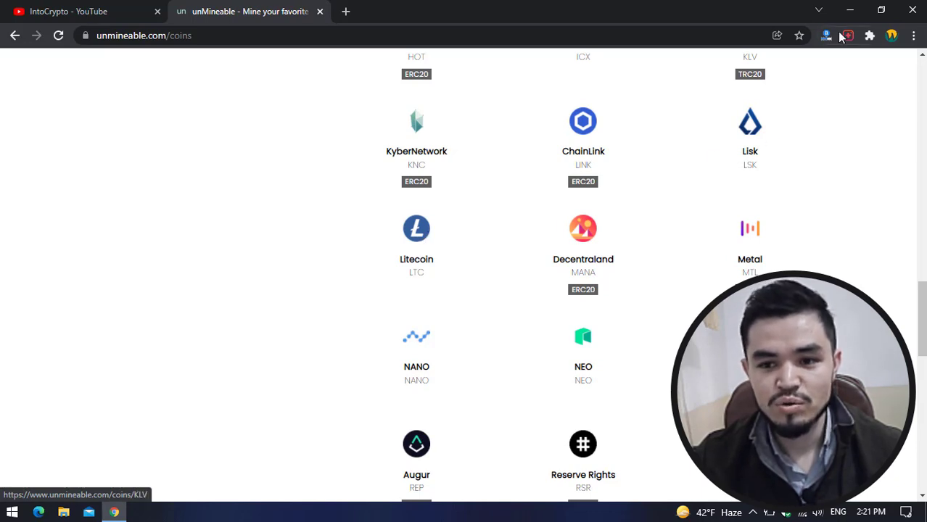
# - Create a new desktop folder named 'Litecoin'
pyautogui.click(851, 12)
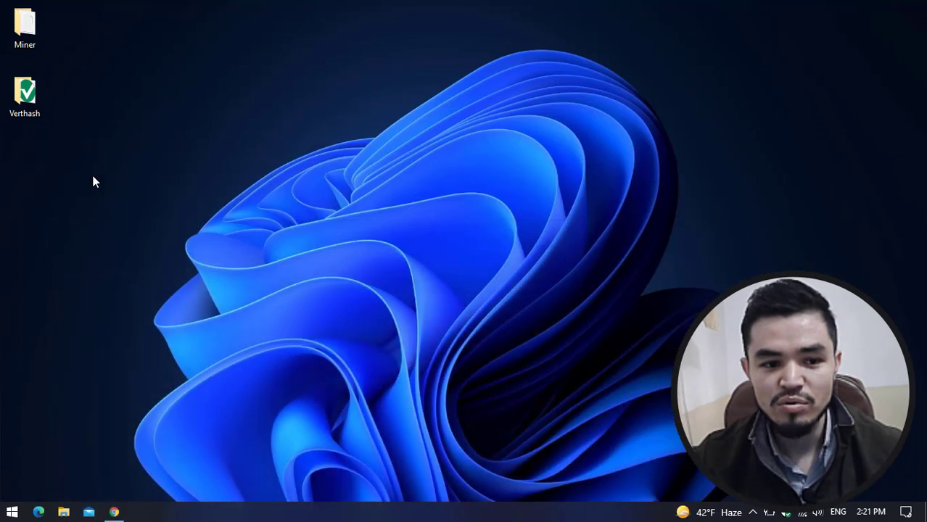
pyautogui.rightClick(21, 152)
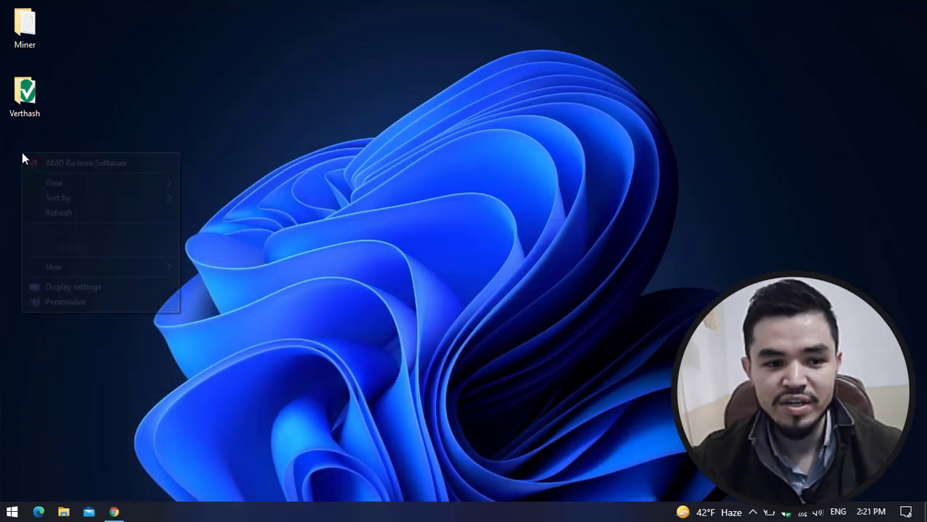
pyautogui.click(241, 274)
pyautogui.write('Lit')
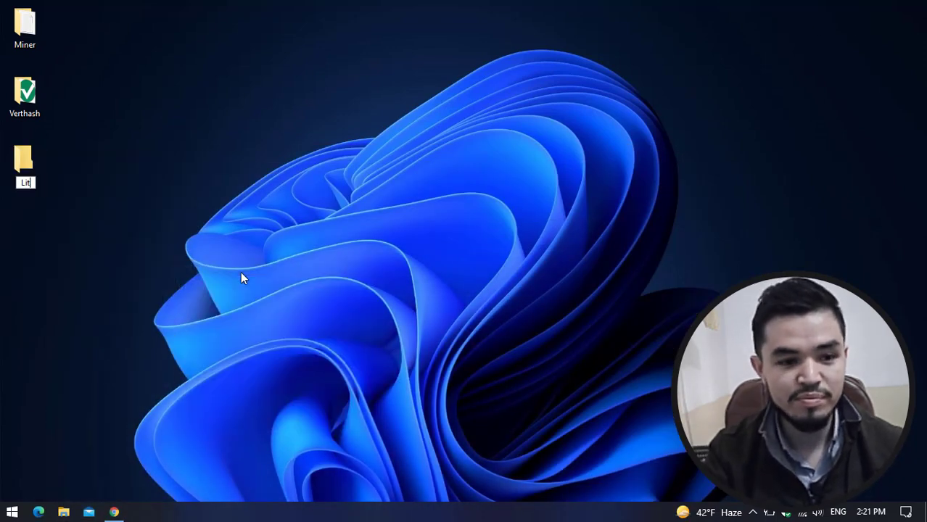
pyautogui.write('ecoin')
pyautogui.press('Return')
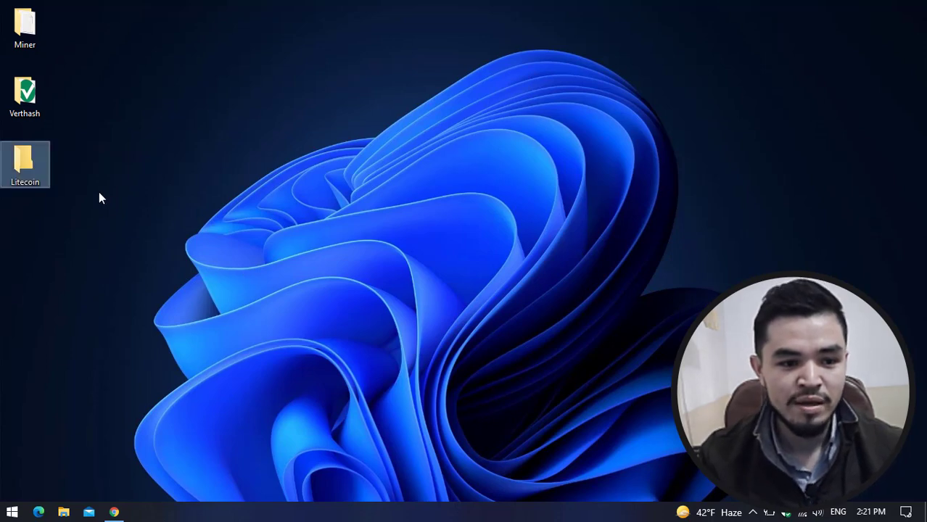
pyautogui.click(80, 185)
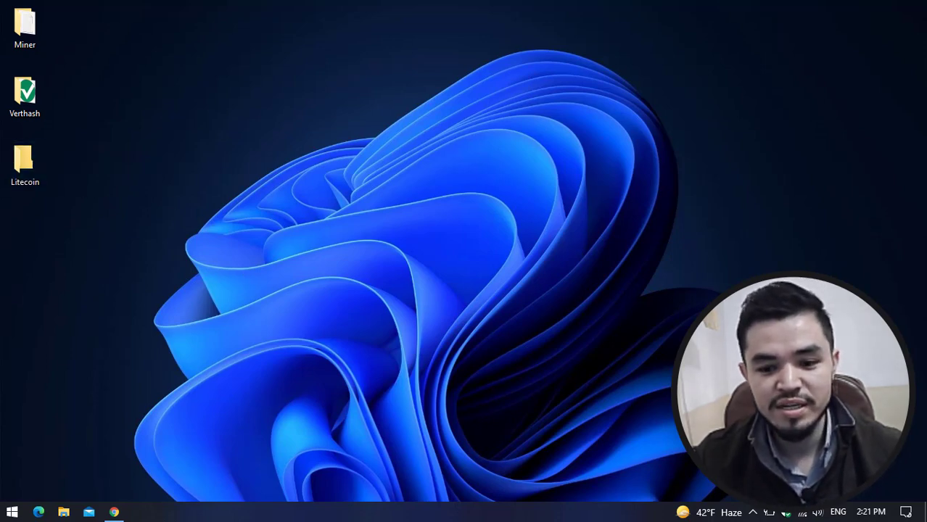
# - Go to the Defender exclusions list under Virus & threat protection settings in Windows Security
pyautogui.click(786, 513)
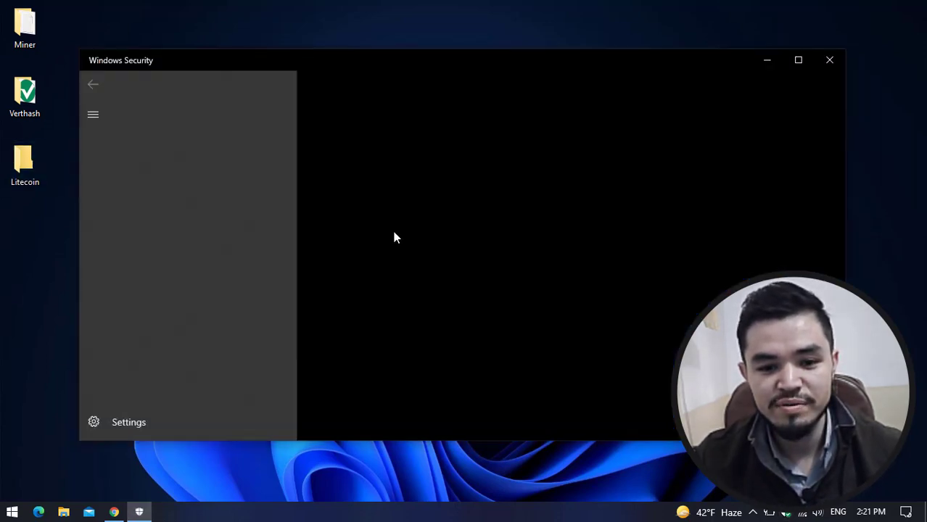
pyautogui.click(400, 253)
pyautogui.scroll(-2, 414, 248)
pyautogui.scroll(-3, 418, 249)
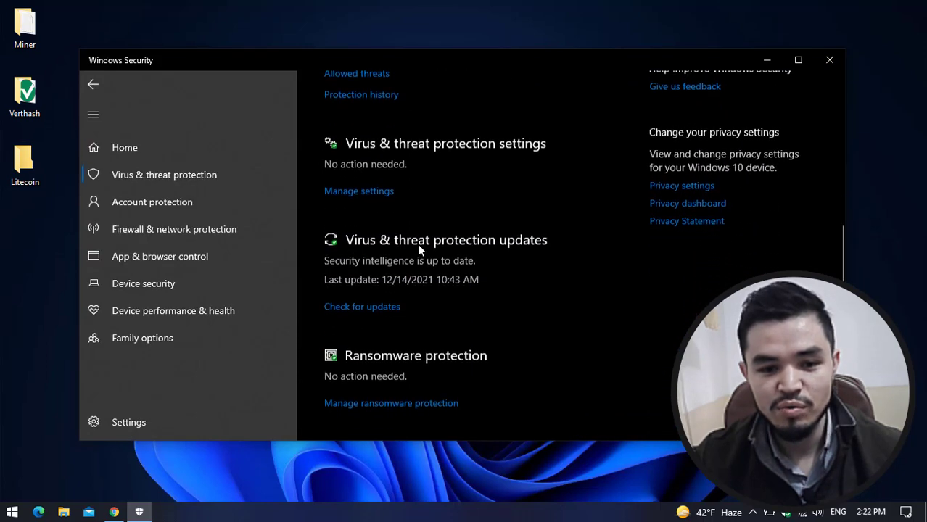
pyautogui.click(362, 190)
pyautogui.scroll(-6, 400, 211)
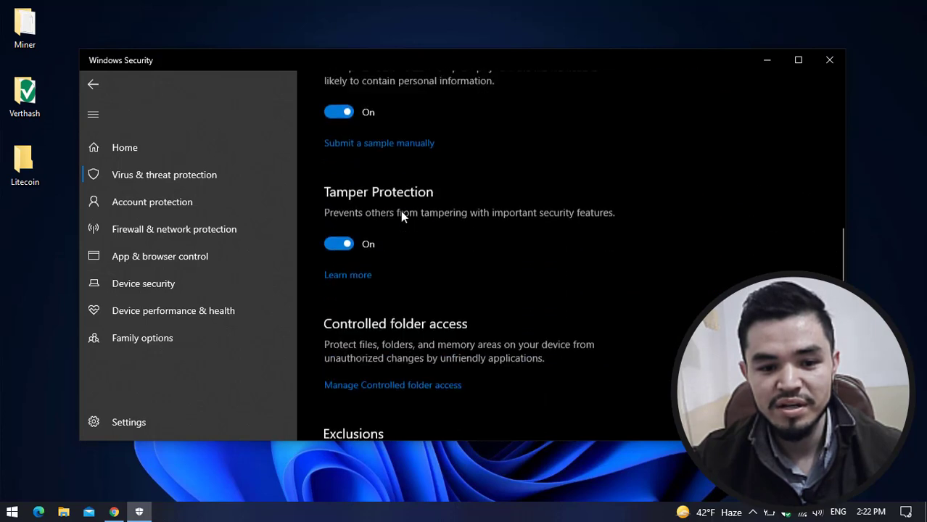
pyautogui.scroll(-2, 404, 212)
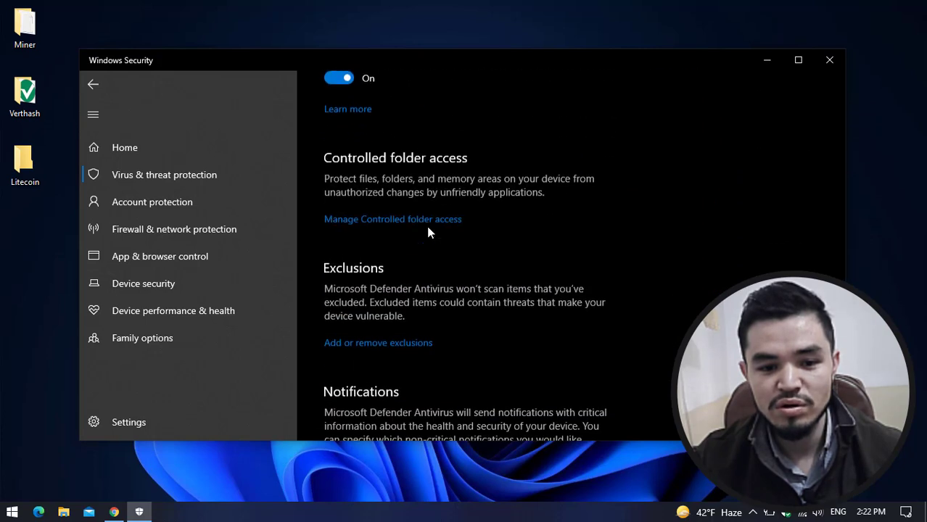
pyautogui.click(390, 340)
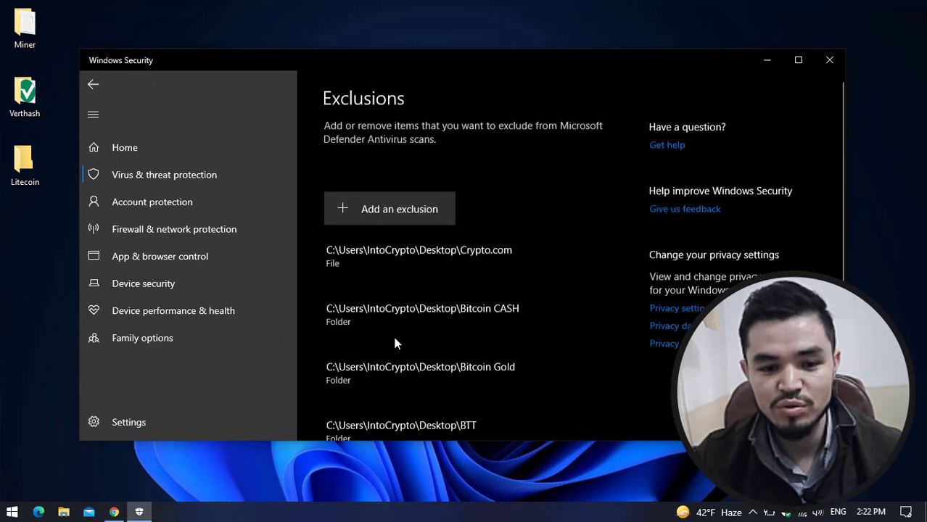
# - Add Desktop\Litecoin as a folder exclusion, check the list, then close Windows Security
pyautogui.click(389, 212)
pyautogui.click(406, 260)
pyautogui.click(130, 186)
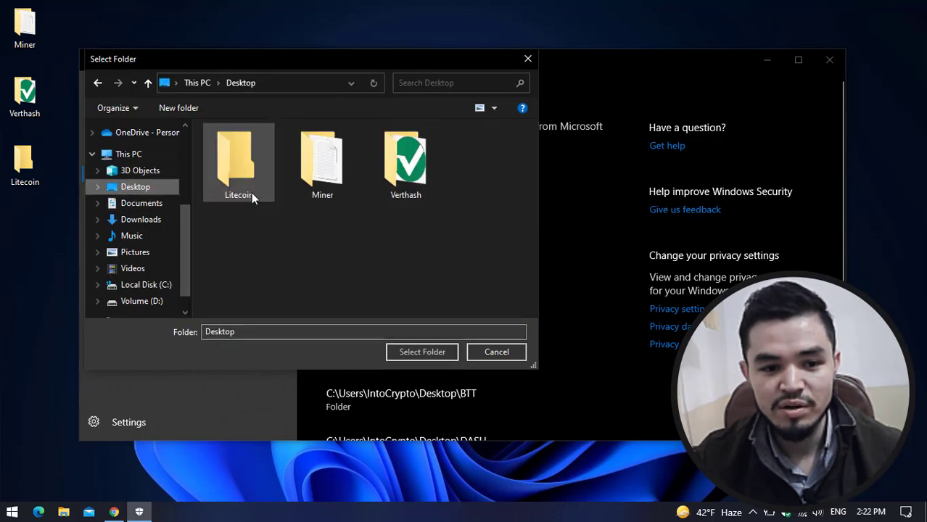
pyautogui.doubleClick(253, 189)
pyautogui.click(429, 351)
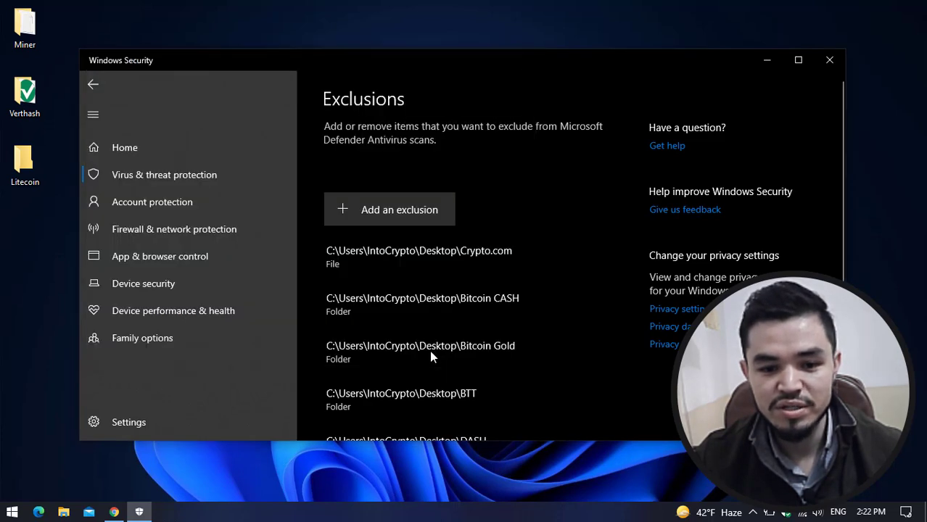
pyautogui.scroll(-3, 508, 330)
pyautogui.scroll(-8, 522, 348)
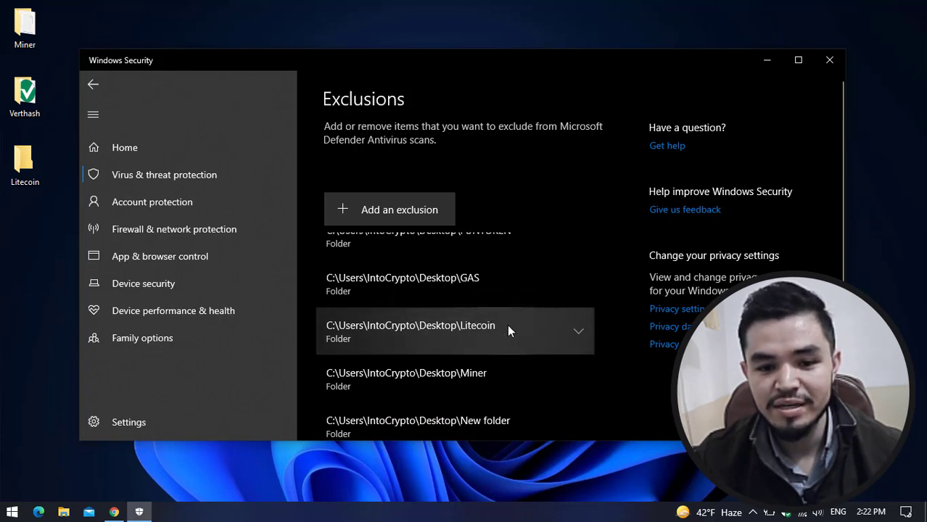
pyautogui.click(833, 65)
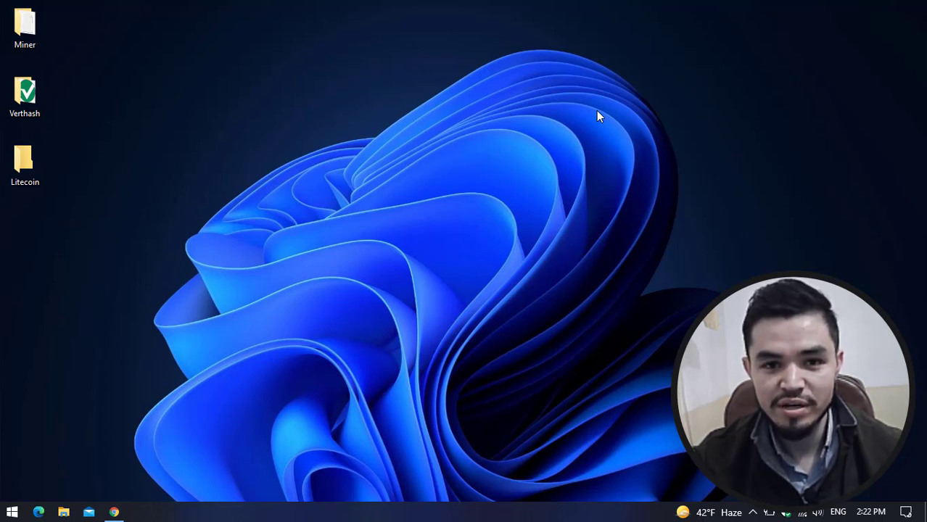
# - Go to the unMineable miner download page in Chrome
pyautogui.click(113, 512)
pyautogui.scroll(20, 353, 246)
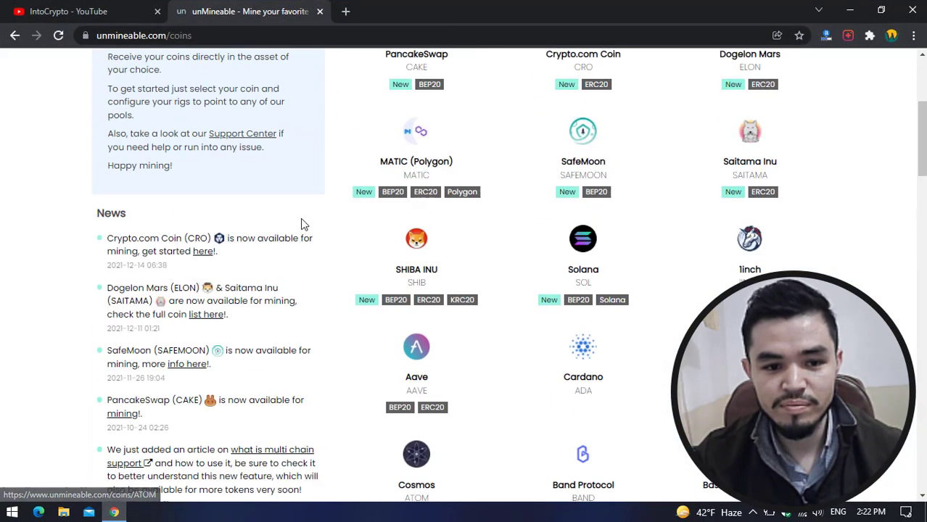
pyautogui.click(278, 180)
pyautogui.scroll(-5, 304, 218)
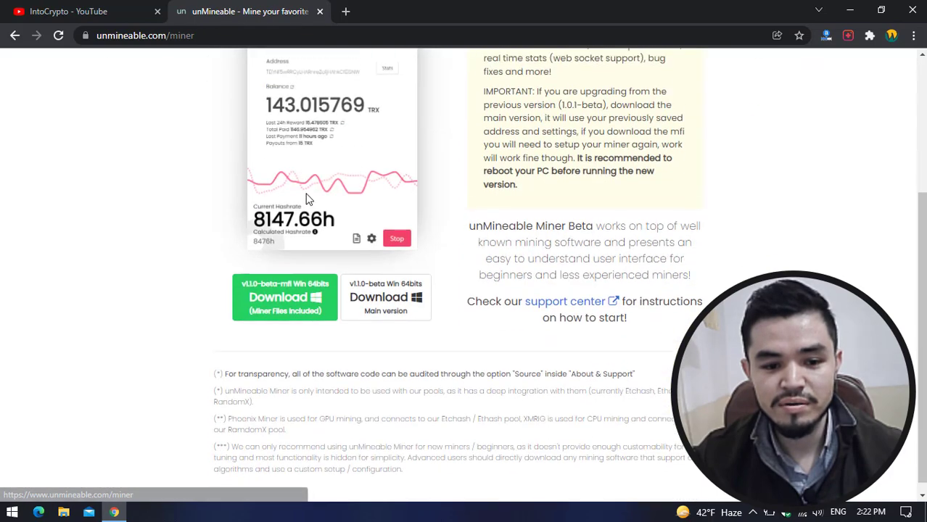
# - Download the miner zip with IDM into Desktop\Litecoin
pyautogui.rightClick(305, 286)
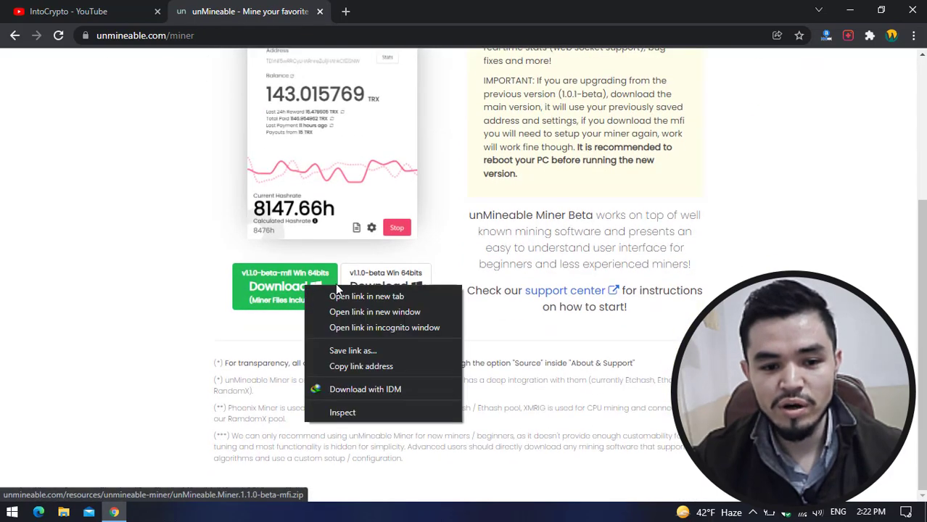
pyautogui.click(422, 389)
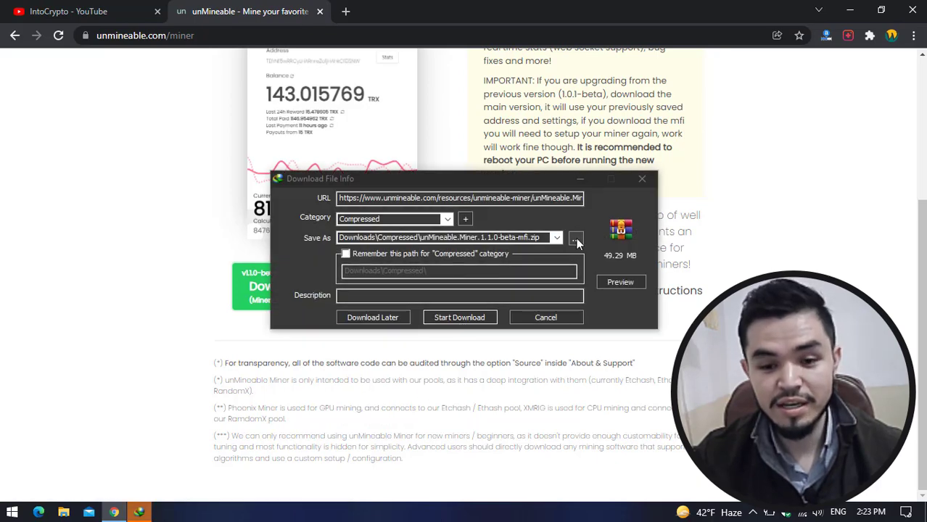
pyautogui.click(576, 240)
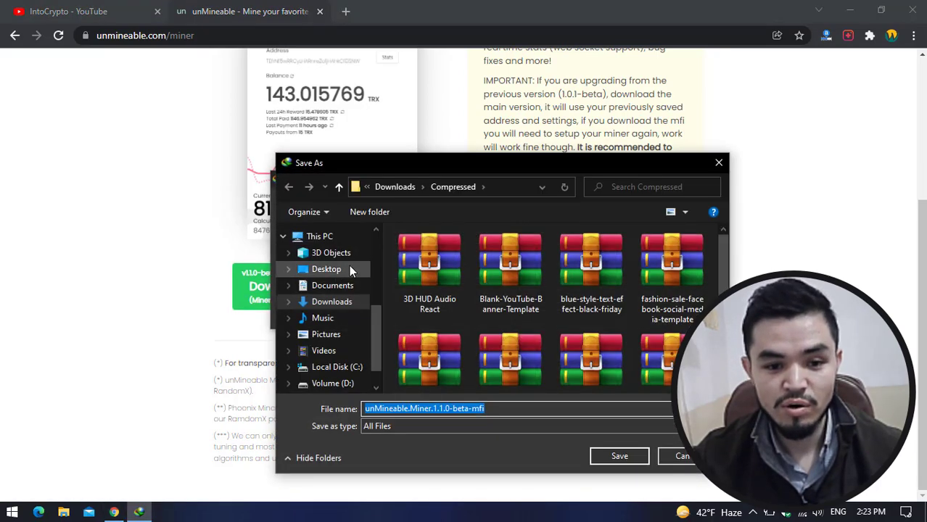
pyautogui.click(345, 268)
pyautogui.doubleClick(439, 277)
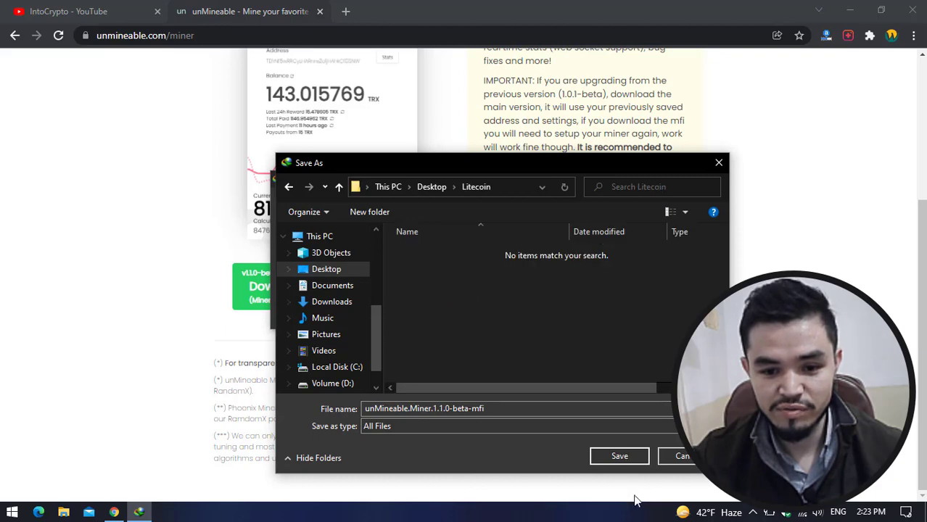
pyautogui.click(620, 456)
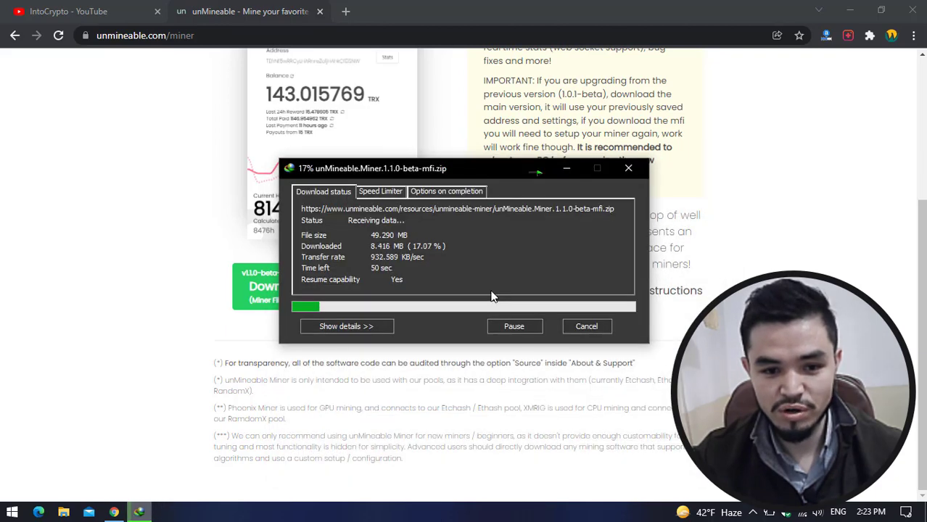
pyautogui.click(623, 172)
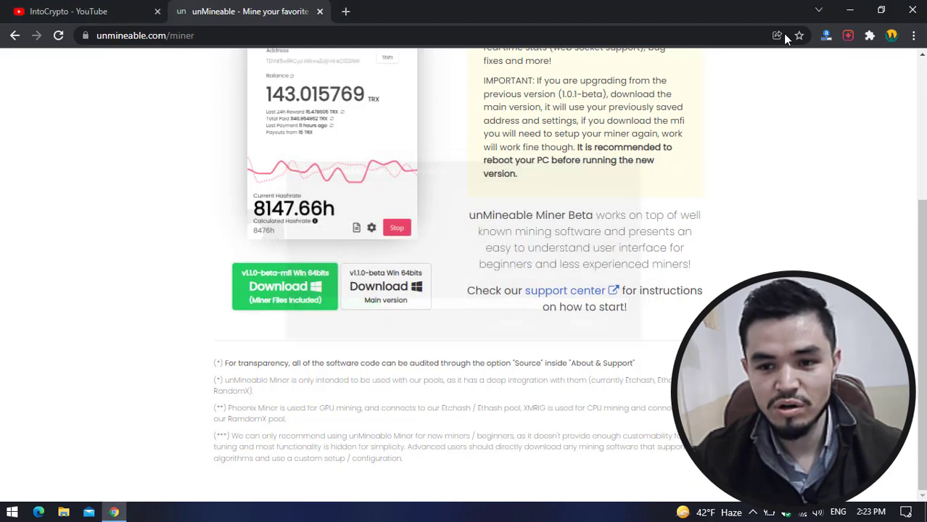
# - Copy the unMineable zip from the Miner folder and paste it into the Litecoin folder
pyautogui.click(849, 10)
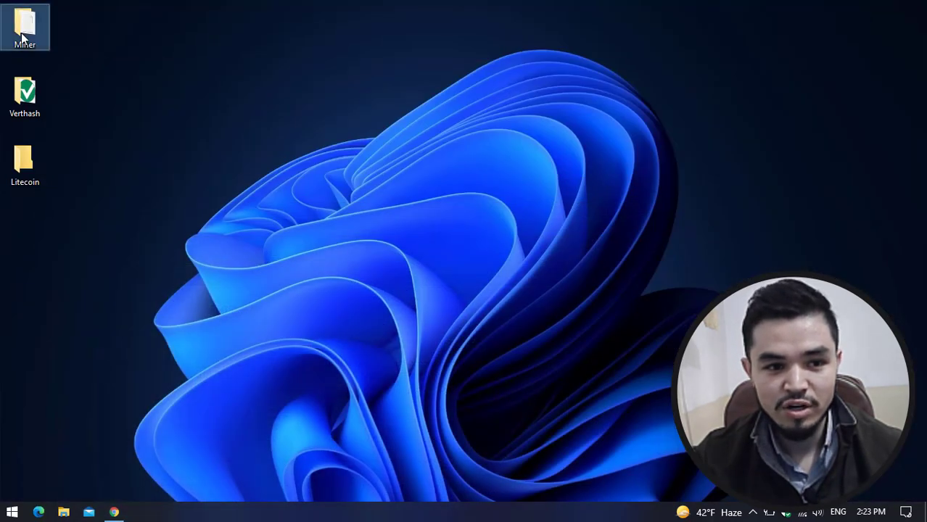
pyautogui.doubleClick(23, 38)
pyautogui.click(328, 156)
pyautogui.rightClick(328, 158)
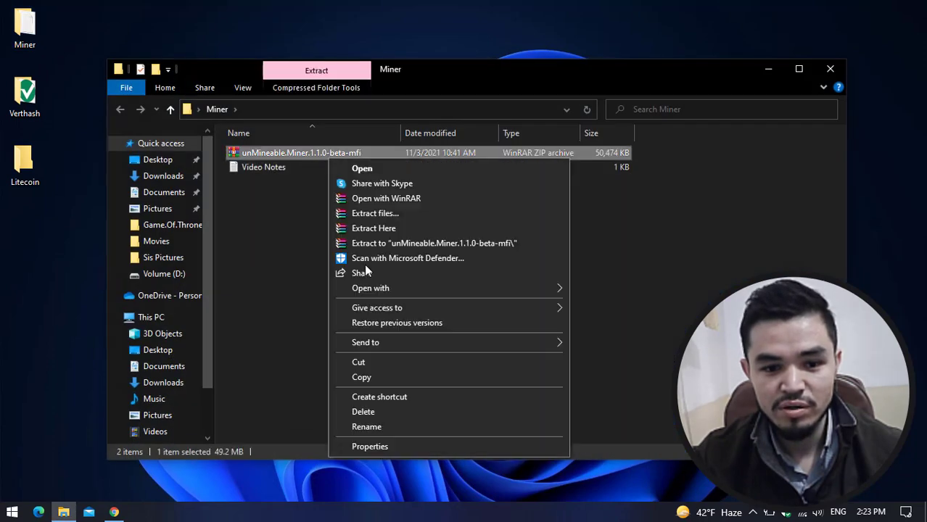
pyautogui.click(381, 378)
pyautogui.click(830, 69)
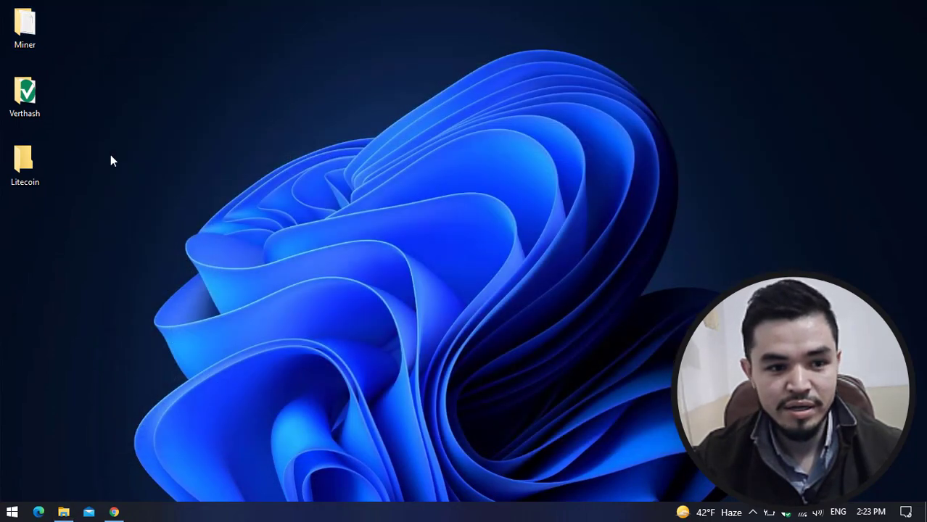
pyautogui.doubleClick(40, 161)
pyautogui.rightClick(335, 210)
pyautogui.click(374, 323)
# - Extract the zip here and launch the unMineable Miner application
pyautogui.rightClick(262, 154)
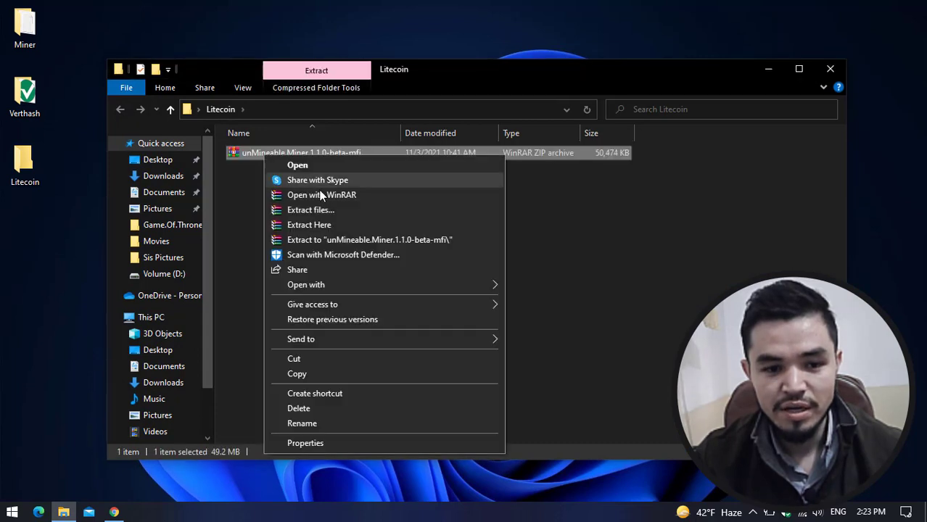
pyautogui.click(331, 225)
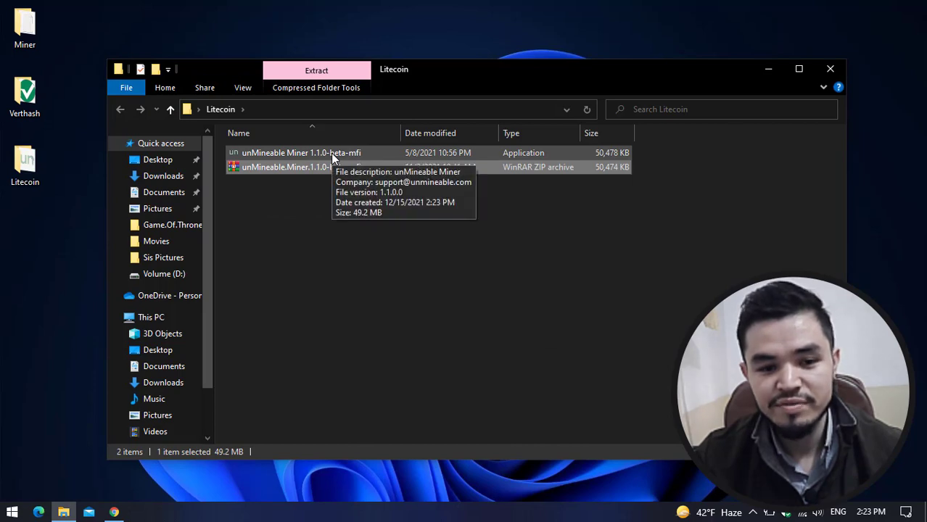
pyautogui.doubleClick(338, 154)
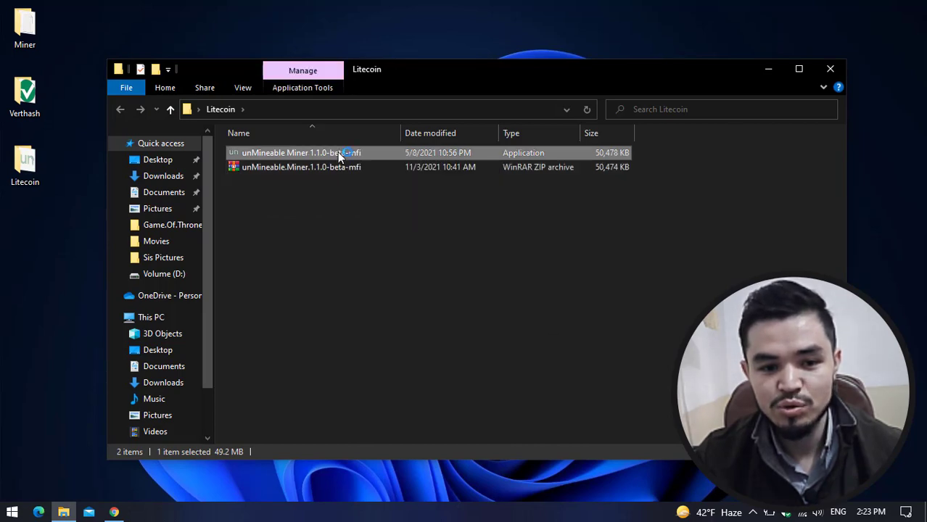
# - Get past the miner's welcome screen and select CPU as the mining hardware
pyautogui.click(771, 70)
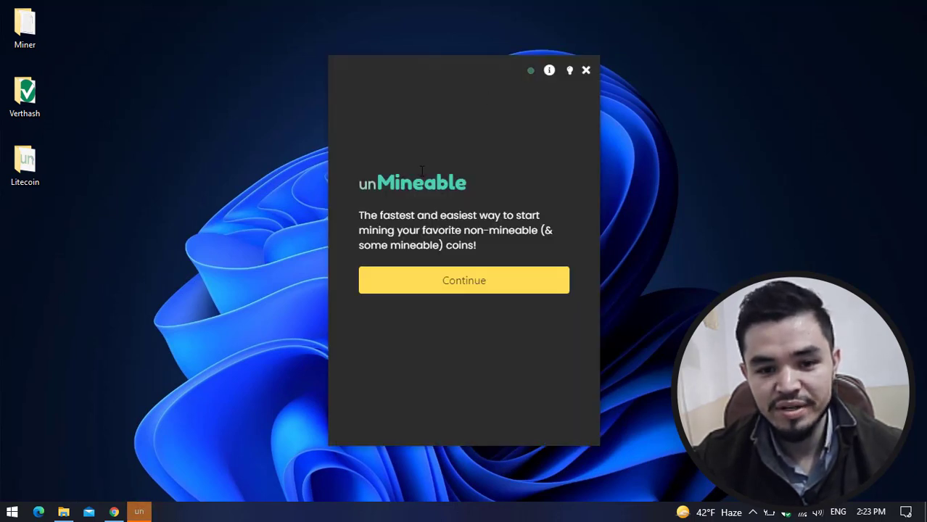
pyautogui.click(457, 287)
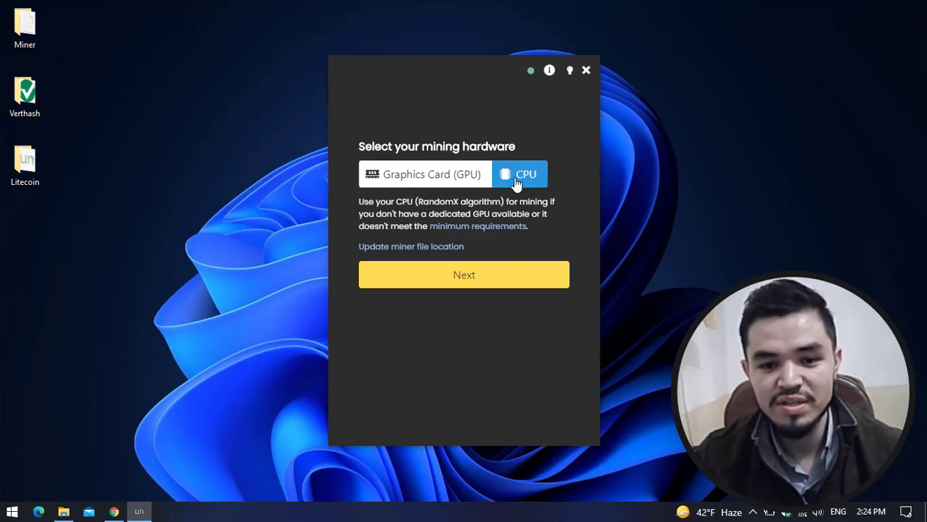
pyautogui.click(506, 279)
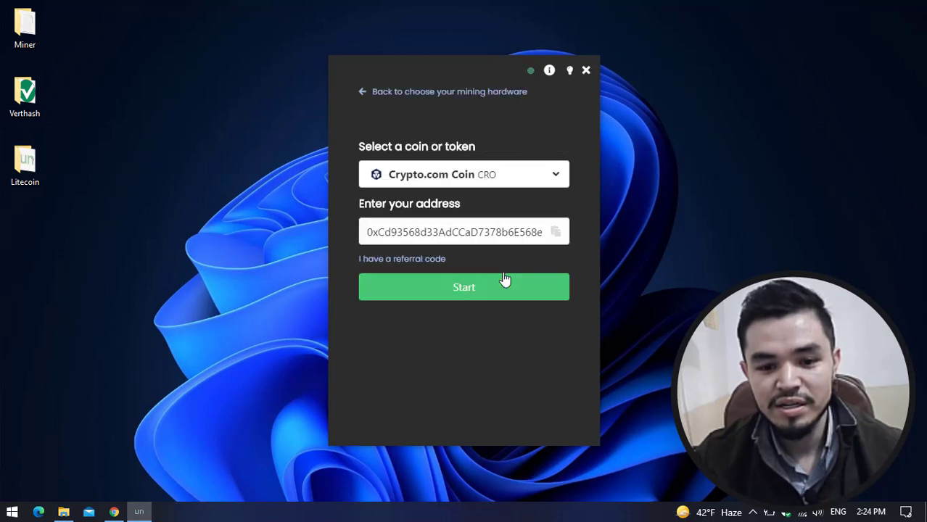
# - Choose Litecoin (LTC) as the coin to mine and clear the old wallet address
pyautogui.click(463, 176)
pyautogui.write('lite')
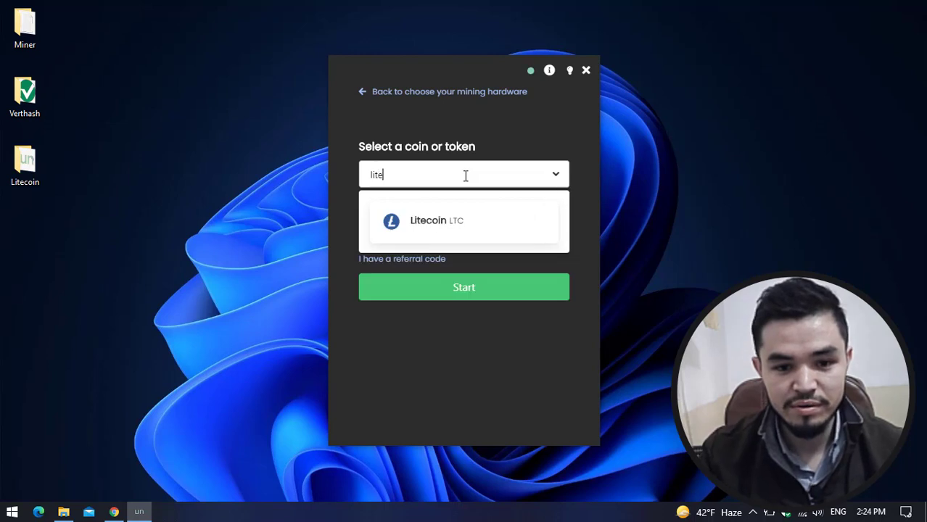
pyautogui.click(466, 231)
pyautogui.doubleClick(476, 224)
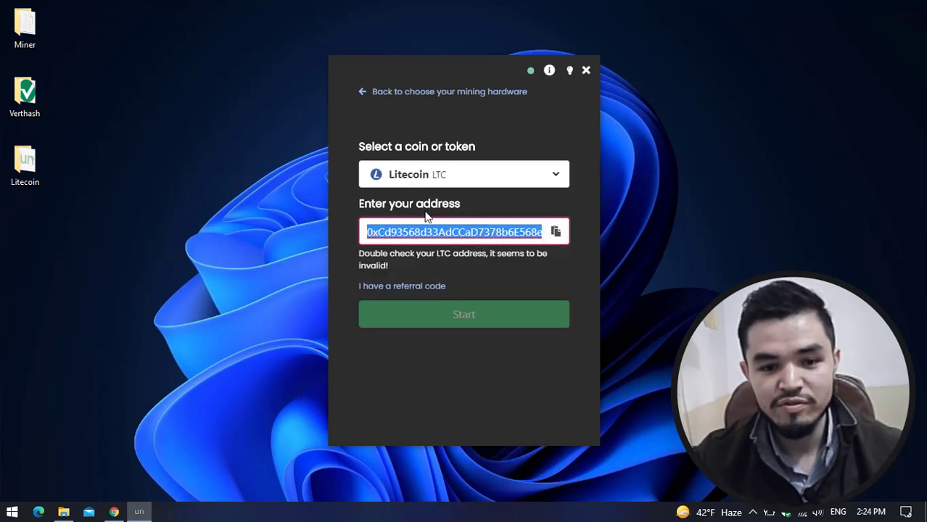
pyautogui.press('BackSpace')
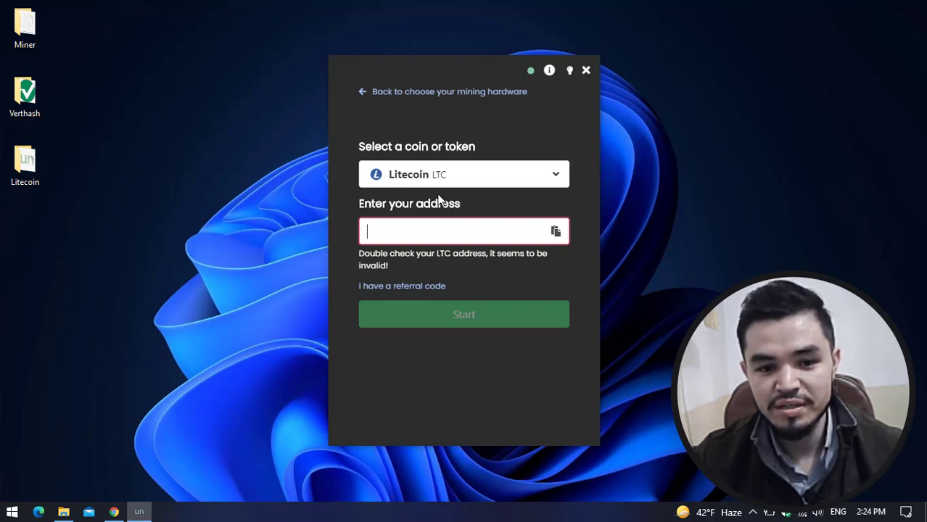
pyautogui.click(12, 512)
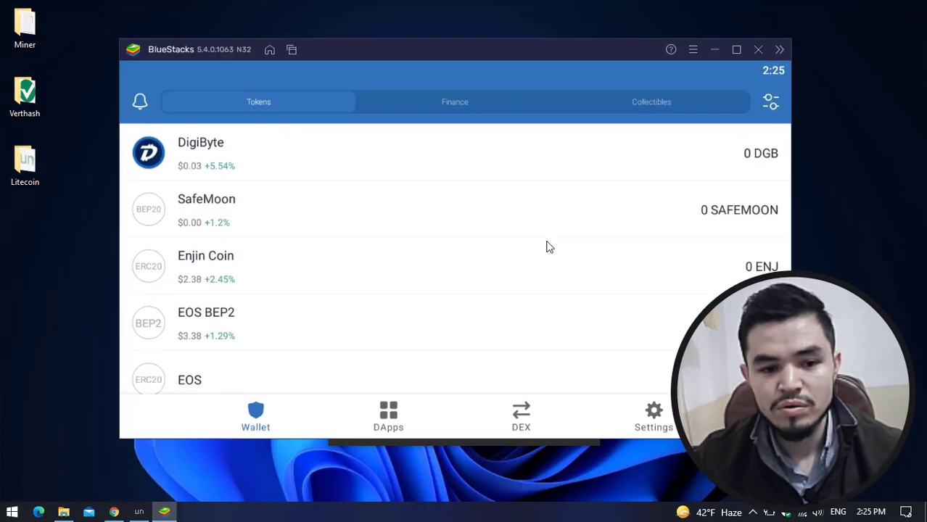
# - In Trust Wallet, search 'lite', open the Litecoin wallet and copy its receive address
pyautogui.scroll(-3, 548, 244)
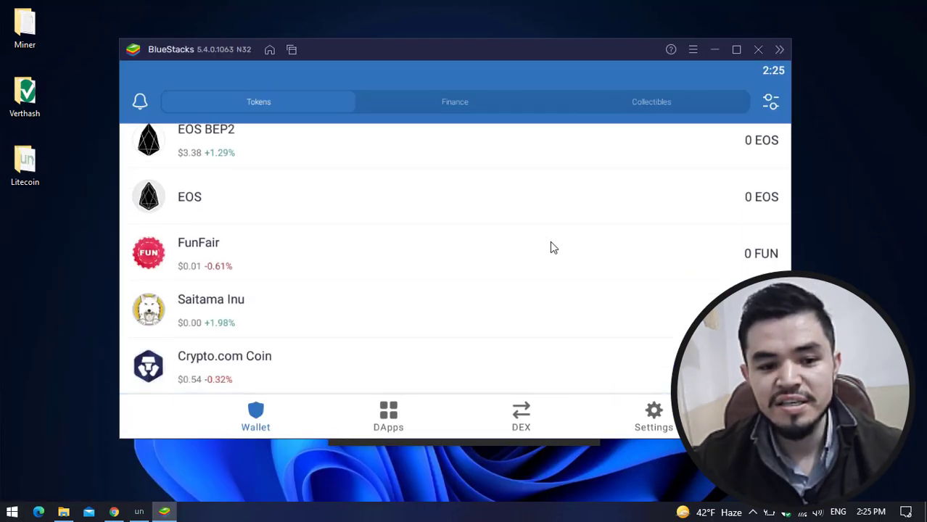
pyautogui.scroll(2, 558, 247)
pyautogui.scroll(-1, 479, 247)
pyautogui.scroll(10, 274, 211)
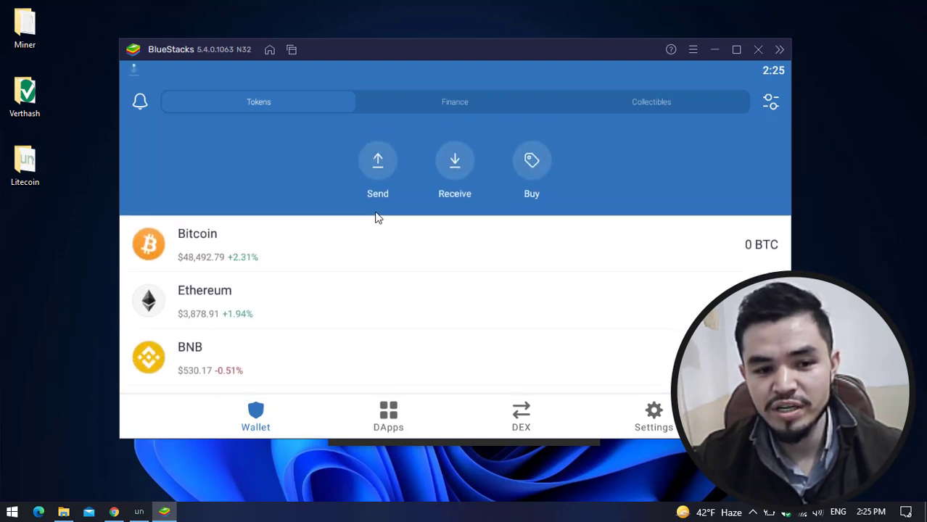
pyautogui.scroll(2, 392, 211)
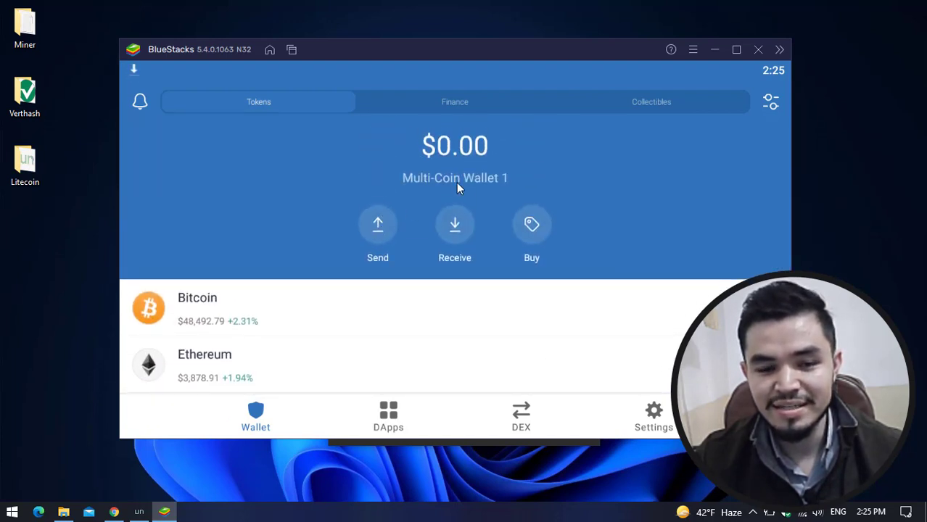
pyautogui.scroll(2, 460, 183)
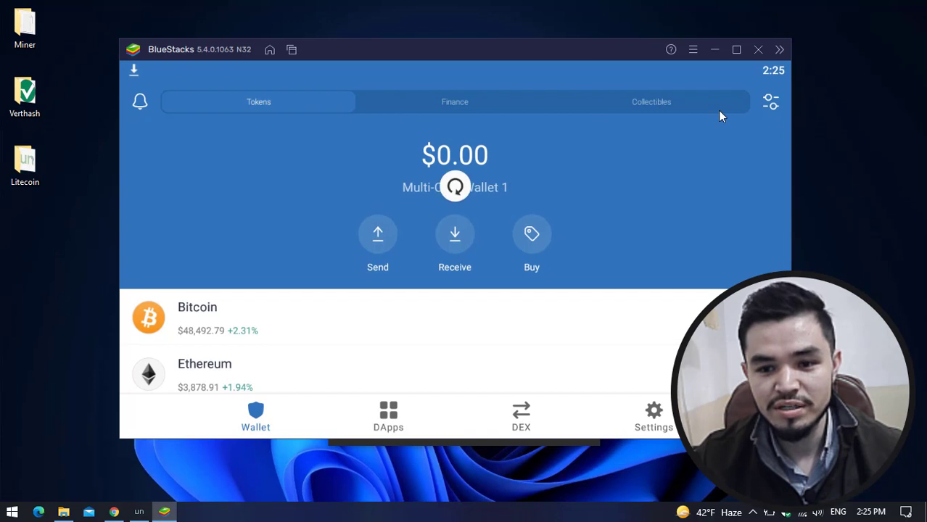
pyautogui.click(770, 102)
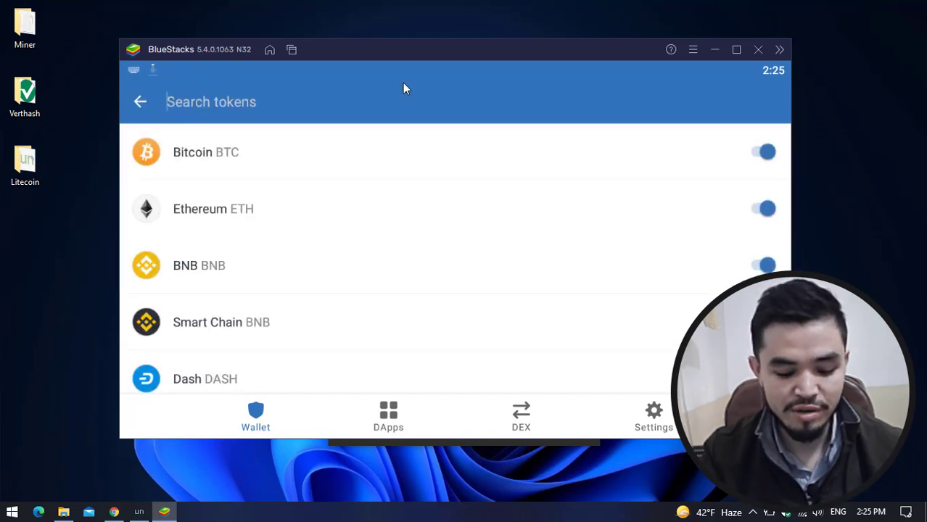
pyautogui.write('lite')
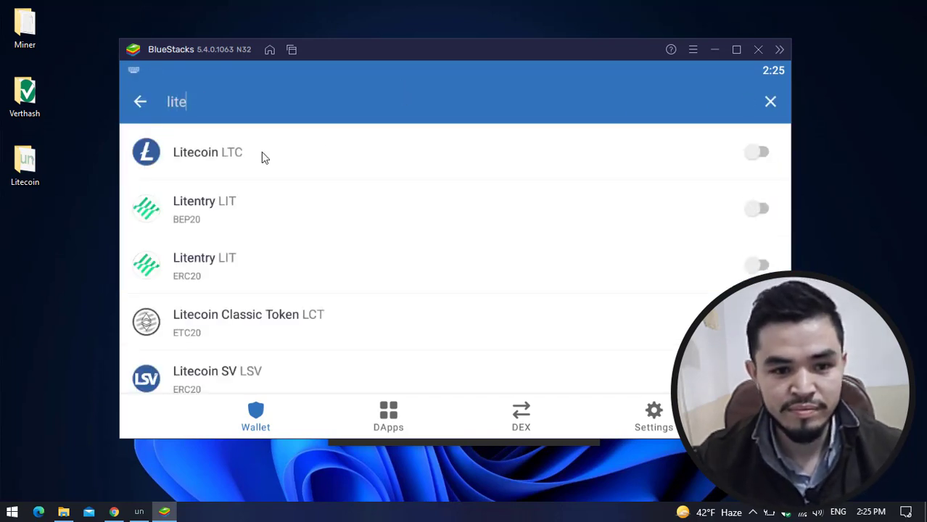
pyautogui.click(248, 156)
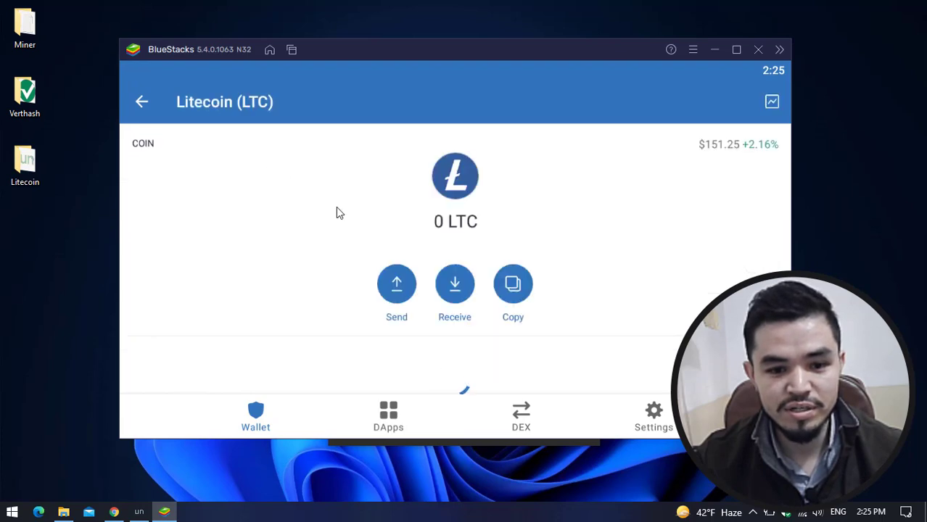
pyautogui.click(448, 285)
pyautogui.click(415, 403)
# - Paste the copied LTC address into the miner, start mining, and check the balance details
pyautogui.click(486, 49)
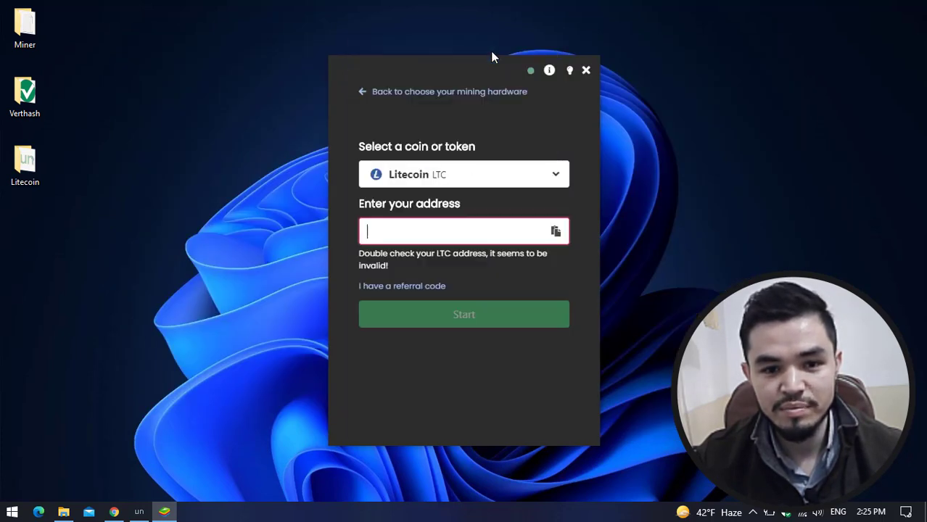
pyautogui.click(468, 226)
pyautogui.hotkey('ctrl', 'v')
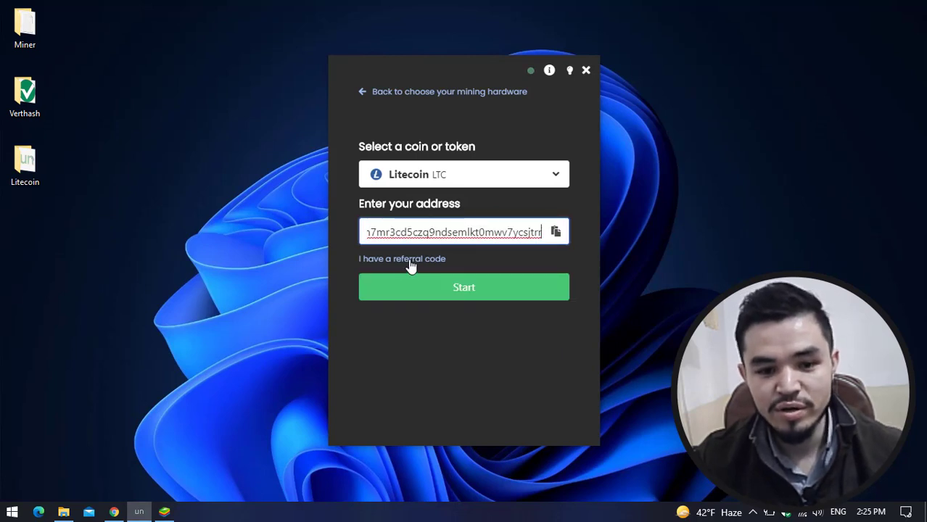
pyautogui.click(474, 289)
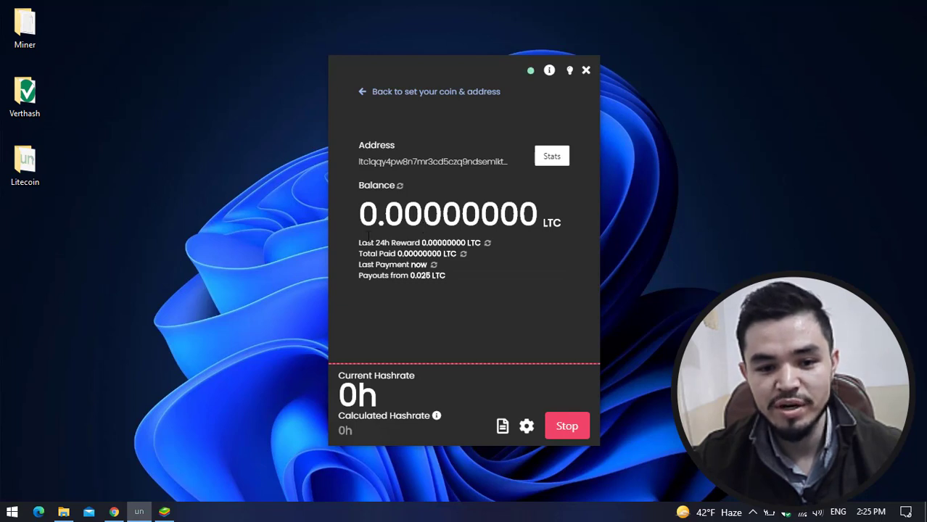
pyautogui.moveTo(358, 243); pyautogui.dragTo(393, 265)
pyautogui.click(418, 265)
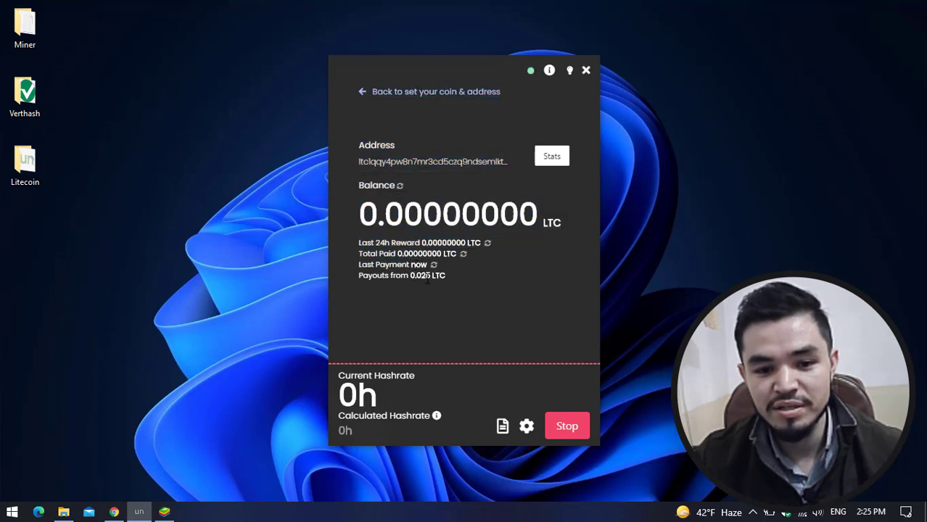
# - Look over intensity, worker name and referral code, close settings unchanged, and check the 728.57h hashrate
pyautogui.click(526, 427)
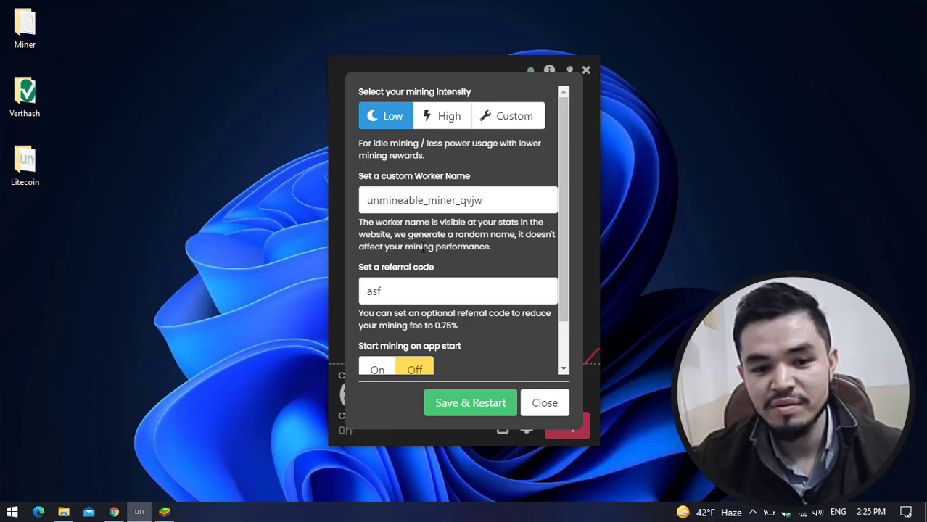
pyautogui.scroll(-1, 395, 267)
pyautogui.scroll(-1, 396, 267)
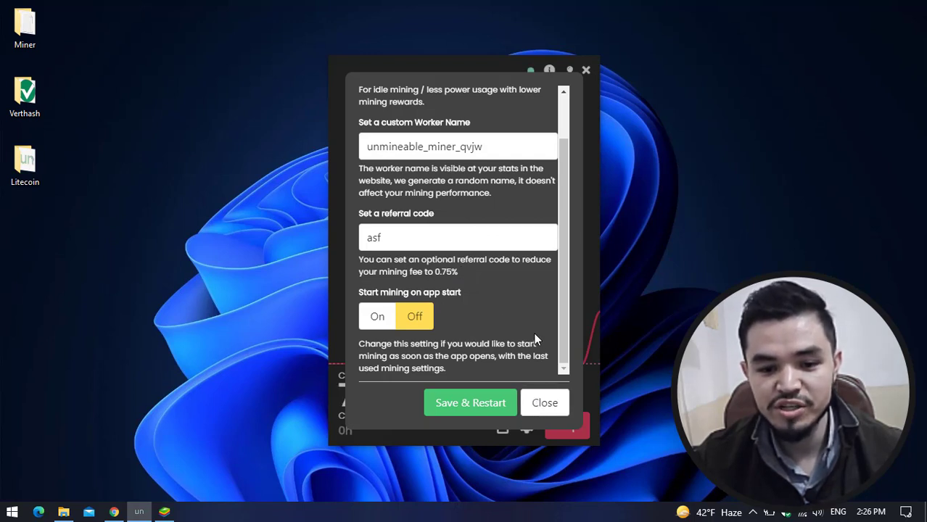
pyautogui.click(544, 404)
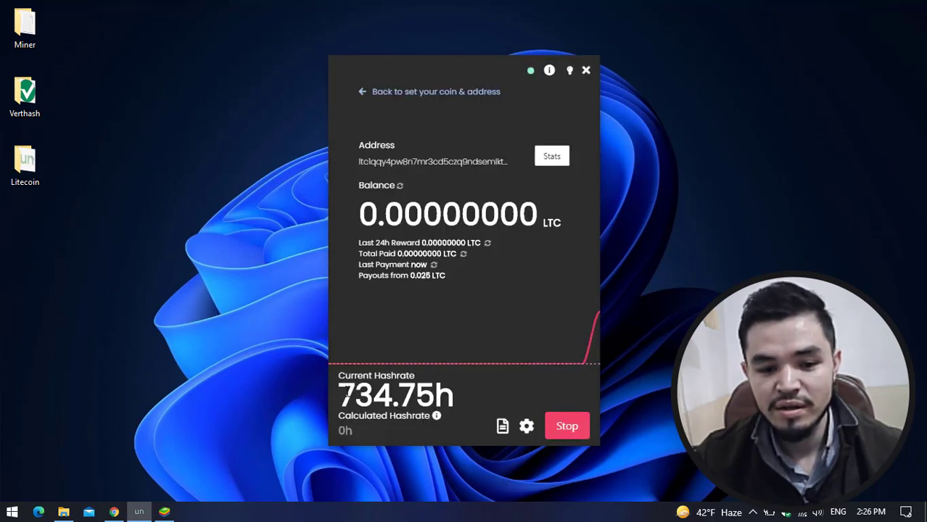
pyautogui.moveTo(347, 393); pyautogui.dragTo(375, 390)
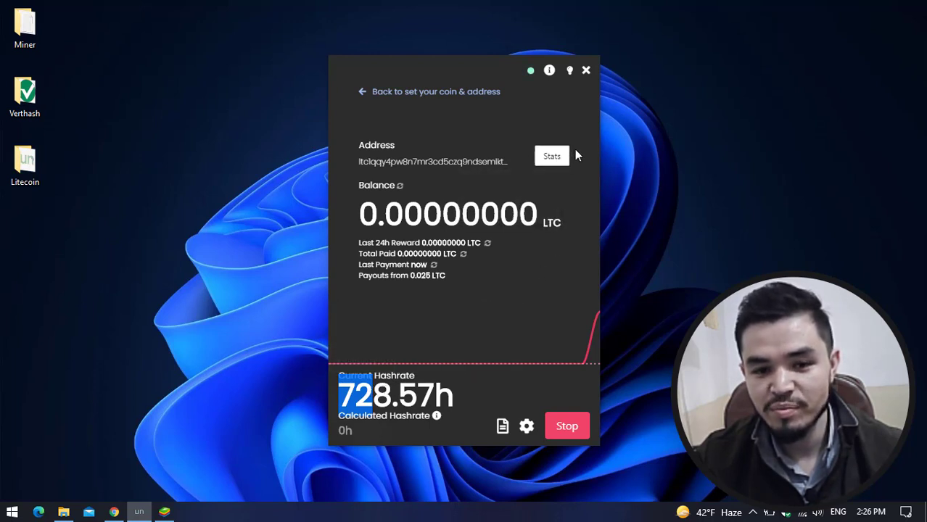
# - Open the LTC address's online pool stats page and switch Auto pay on
pyautogui.click(552, 157)
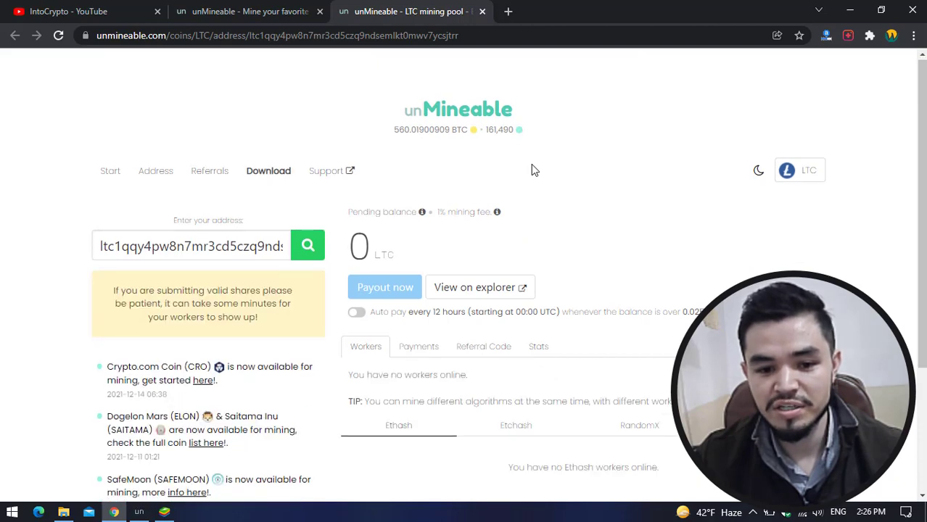
pyautogui.scroll(-4, 357, 156)
pyautogui.click(357, 135)
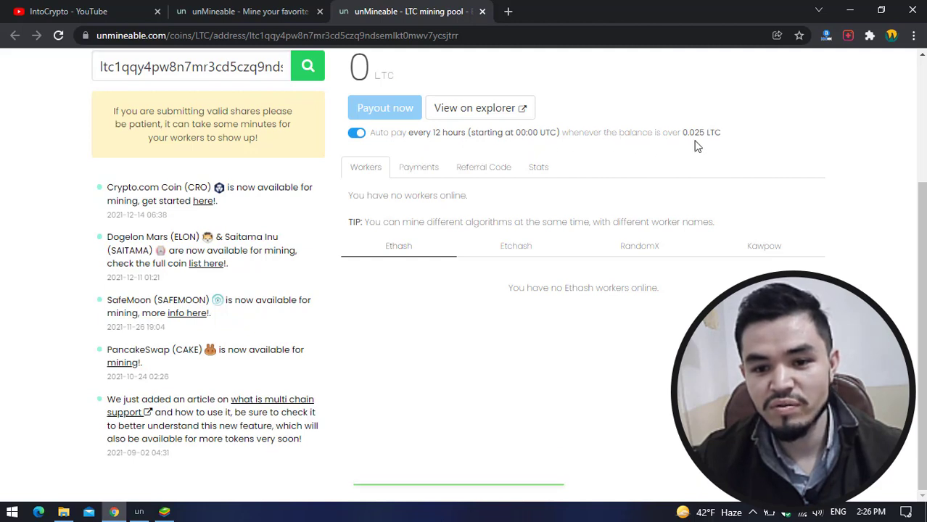
# - Review the Workers, Payments and Referral Code tabs, highlighting the referral code and reward explanation
pyautogui.click(357, 171)
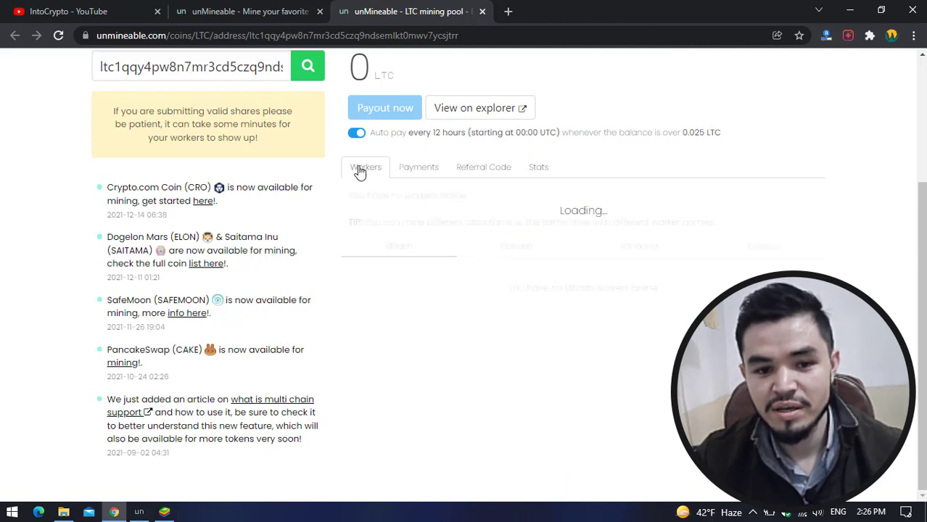
pyautogui.click(424, 172)
pyautogui.click(484, 176)
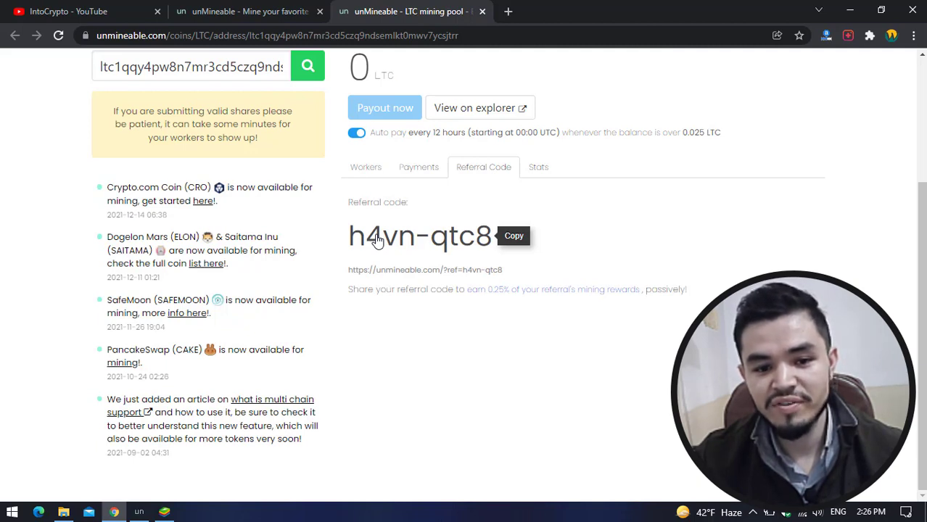
pyautogui.moveTo(344, 235); pyautogui.dragTo(628, 238)
pyautogui.click(624, 238)
pyautogui.moveTo(405, 290); pyautogui.dragTo(563, 290)
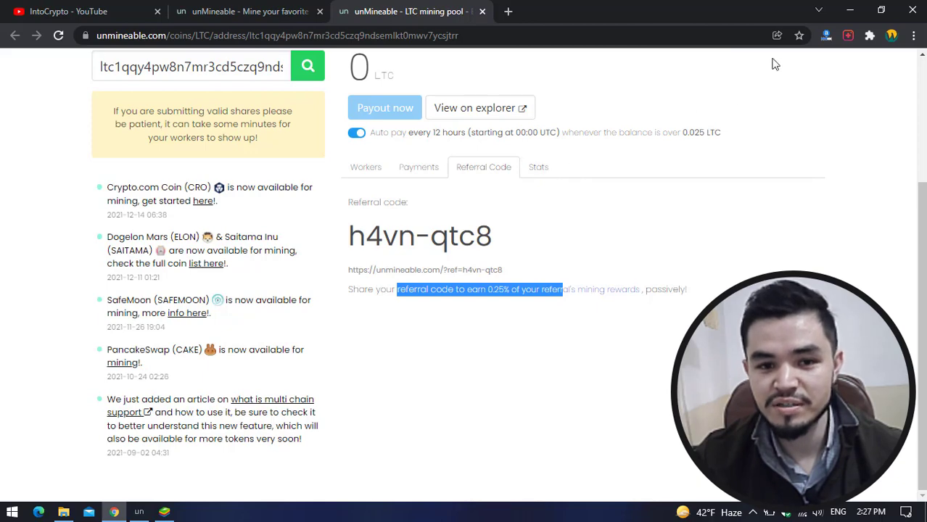
# - Minimize Chrome to show the miner running at about 713.84h with 0.00000000 LTC
pyautogui.click(848, 12)
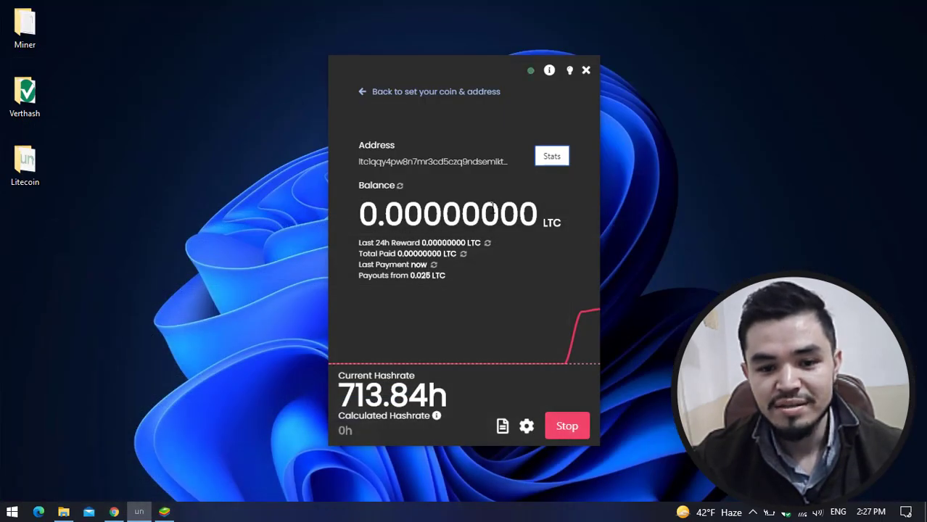